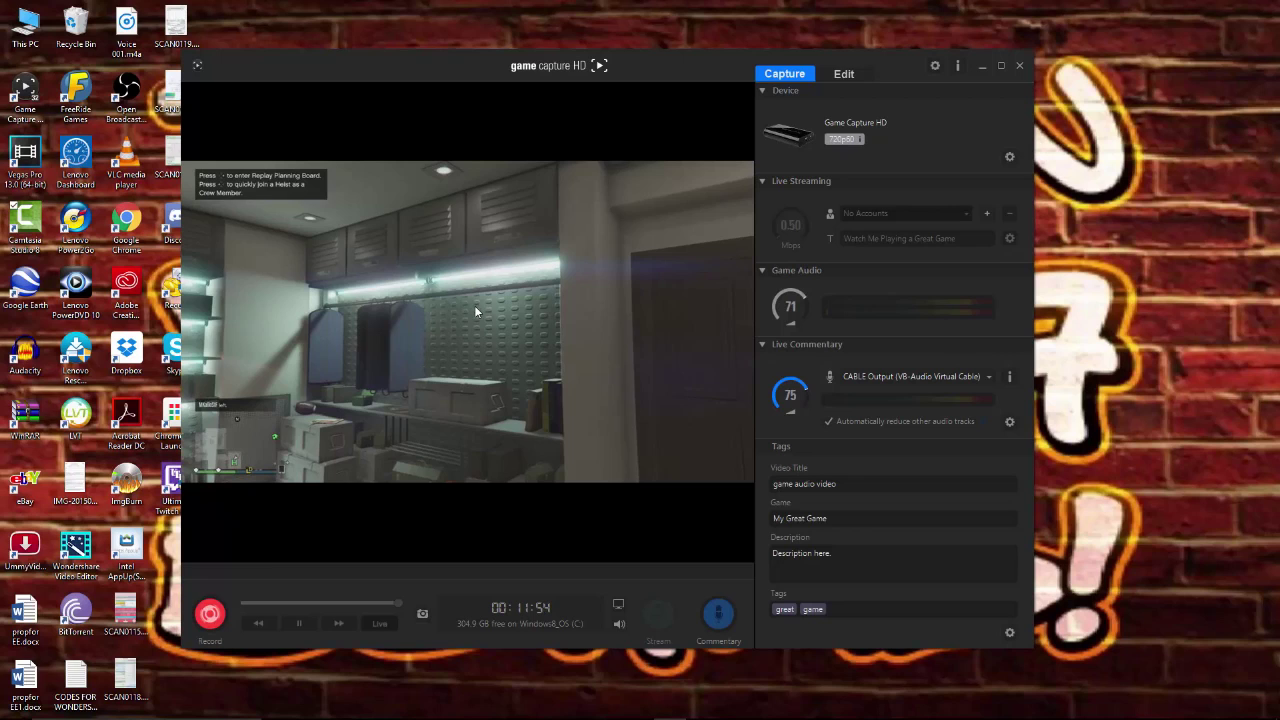
Review the device's capture settings and the program's capture and sharing preferences, leaving them all as they are
left_click(1009, 159)
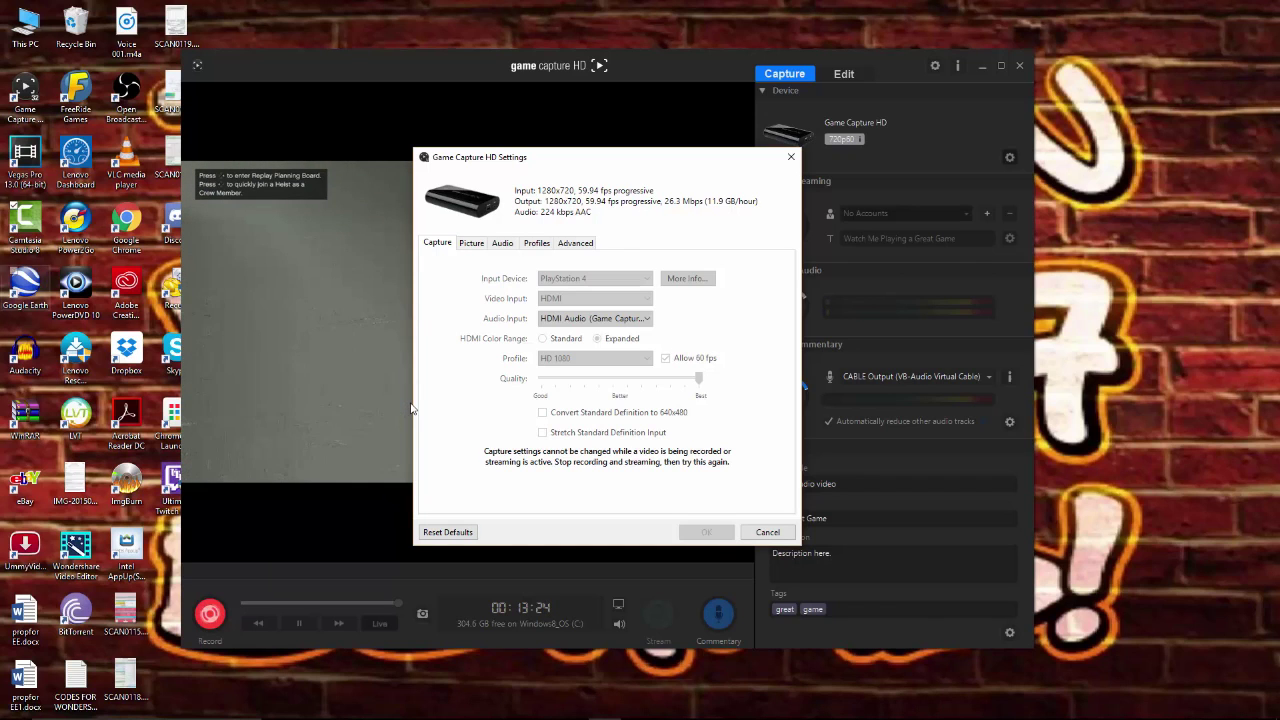
key("Escape")
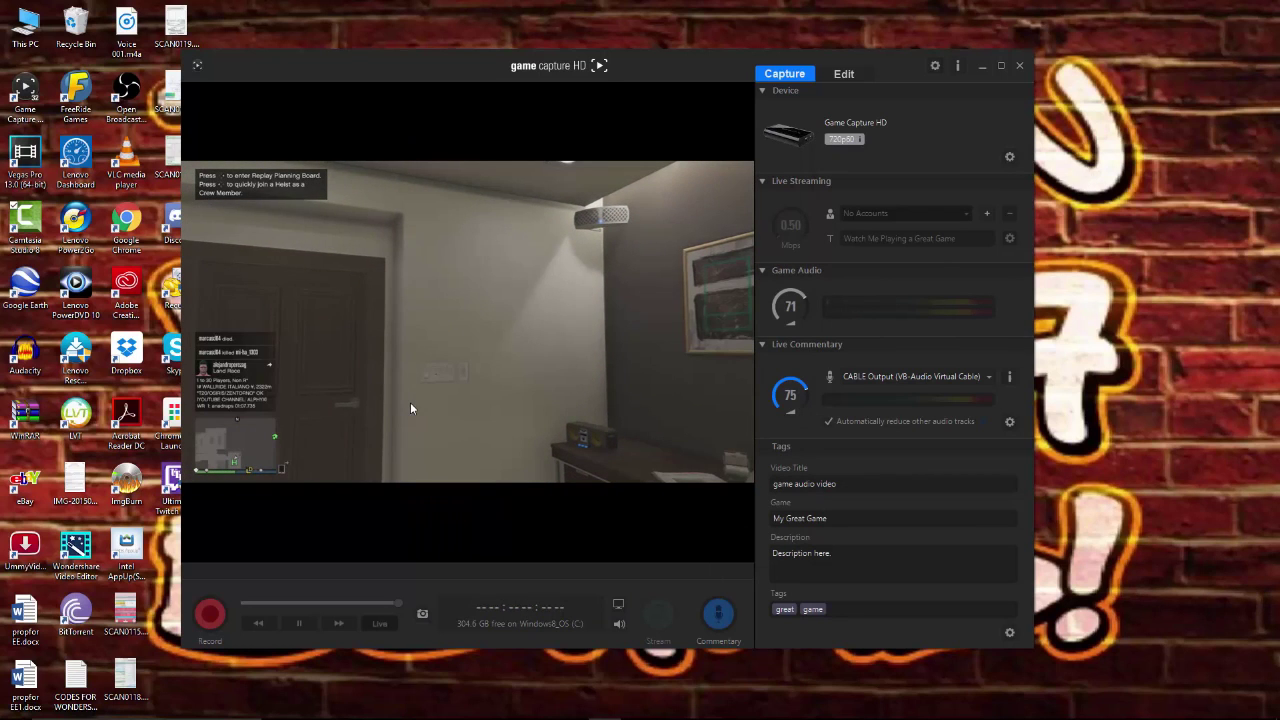
left_click(935, 65)
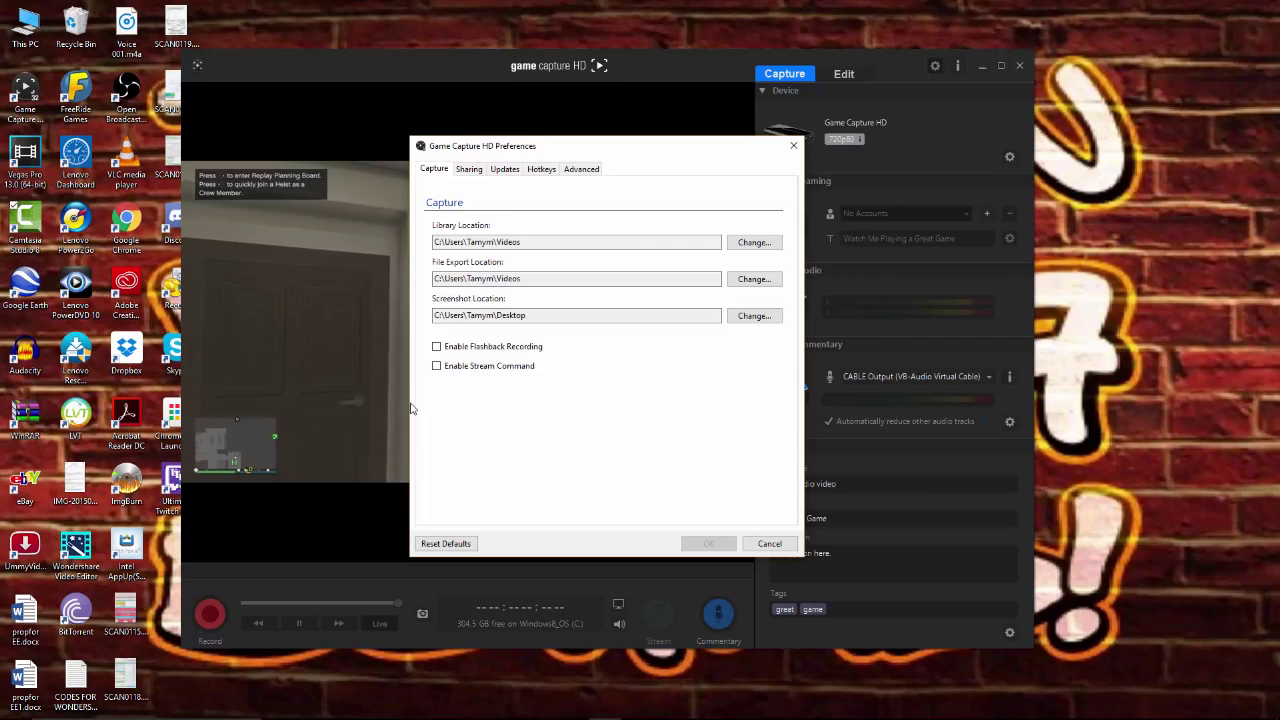
left_click(469, 168)
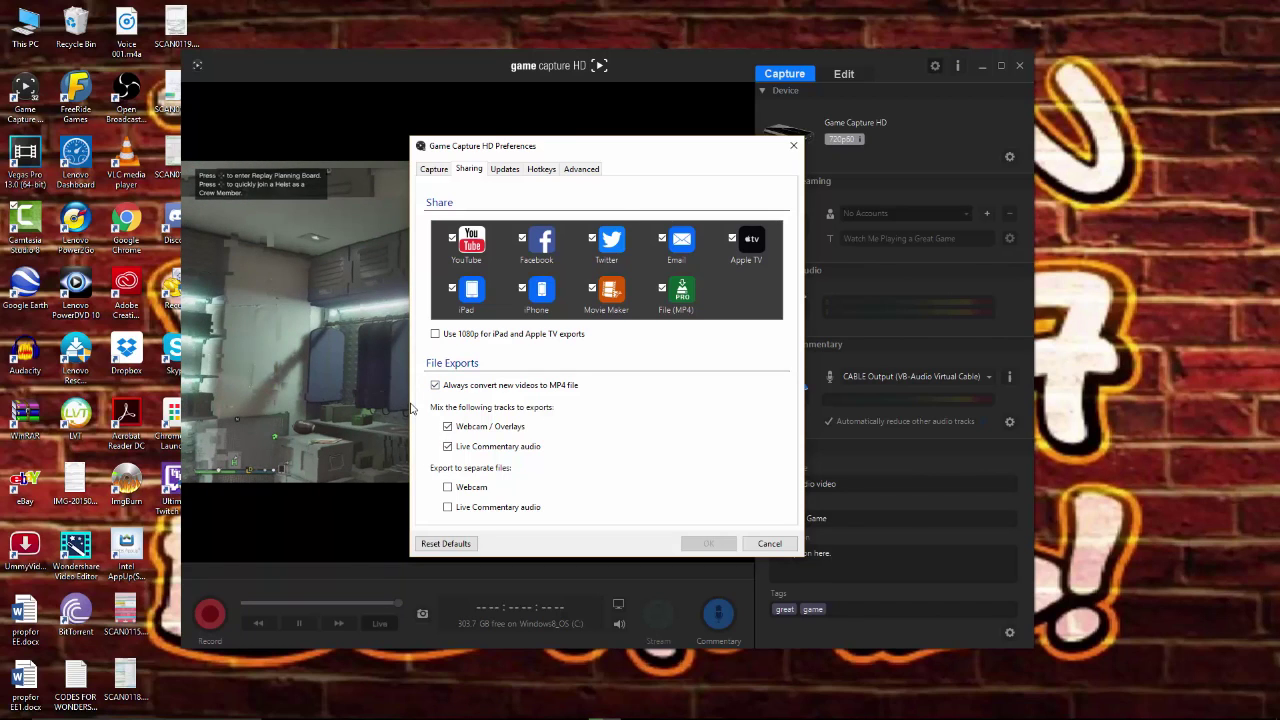
left_click(769, 544)
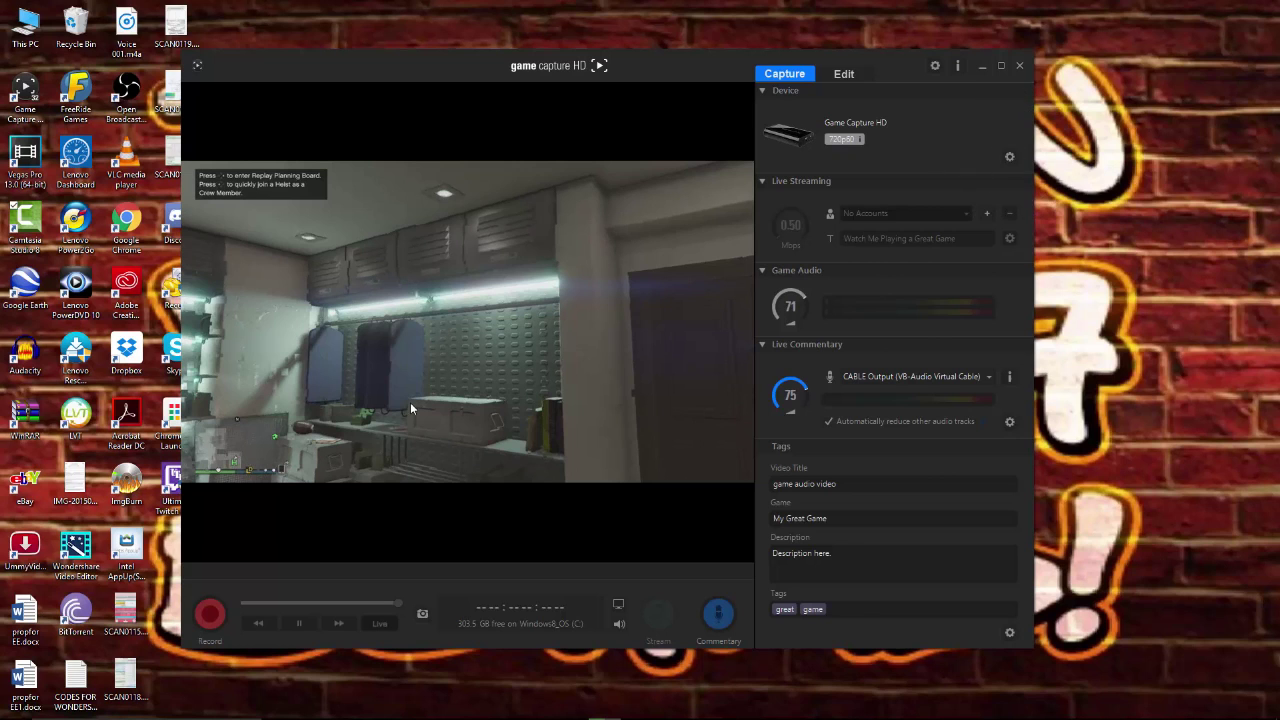
In the capture device's settings, disable 60 fps output and set the HDMI color range to Standard
left_click(1010, 157)
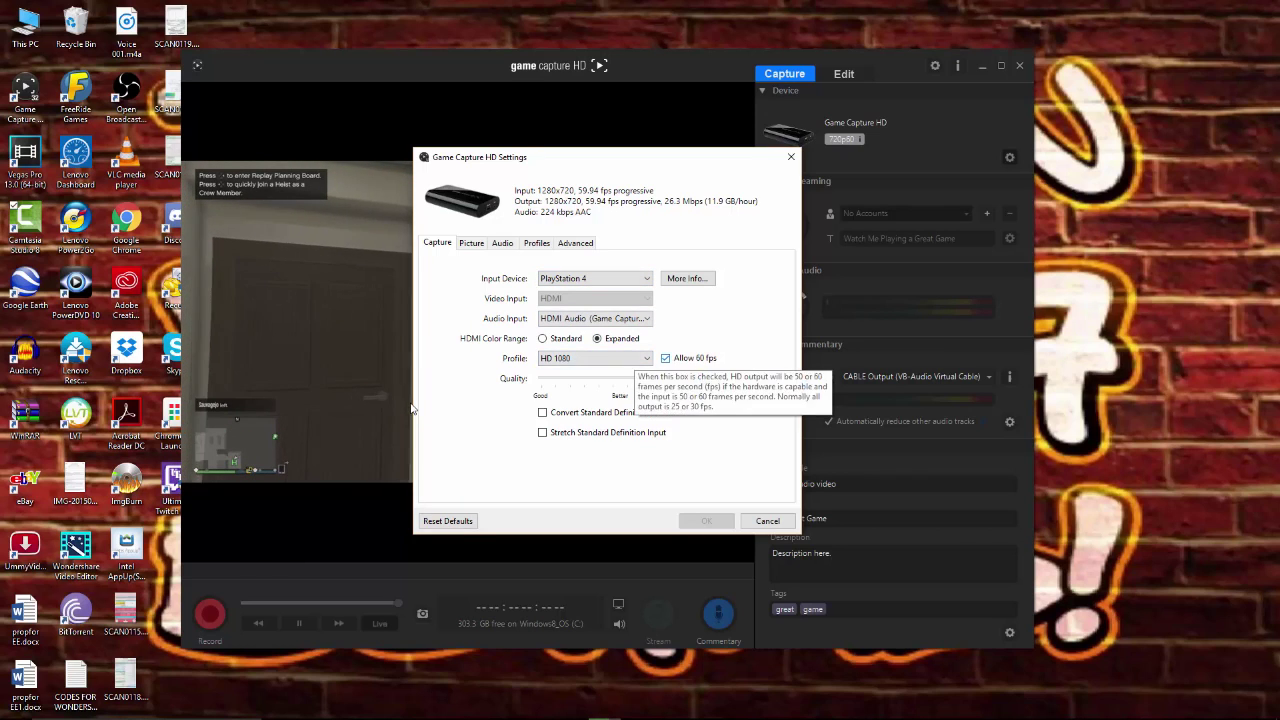
left_click(666, 358)
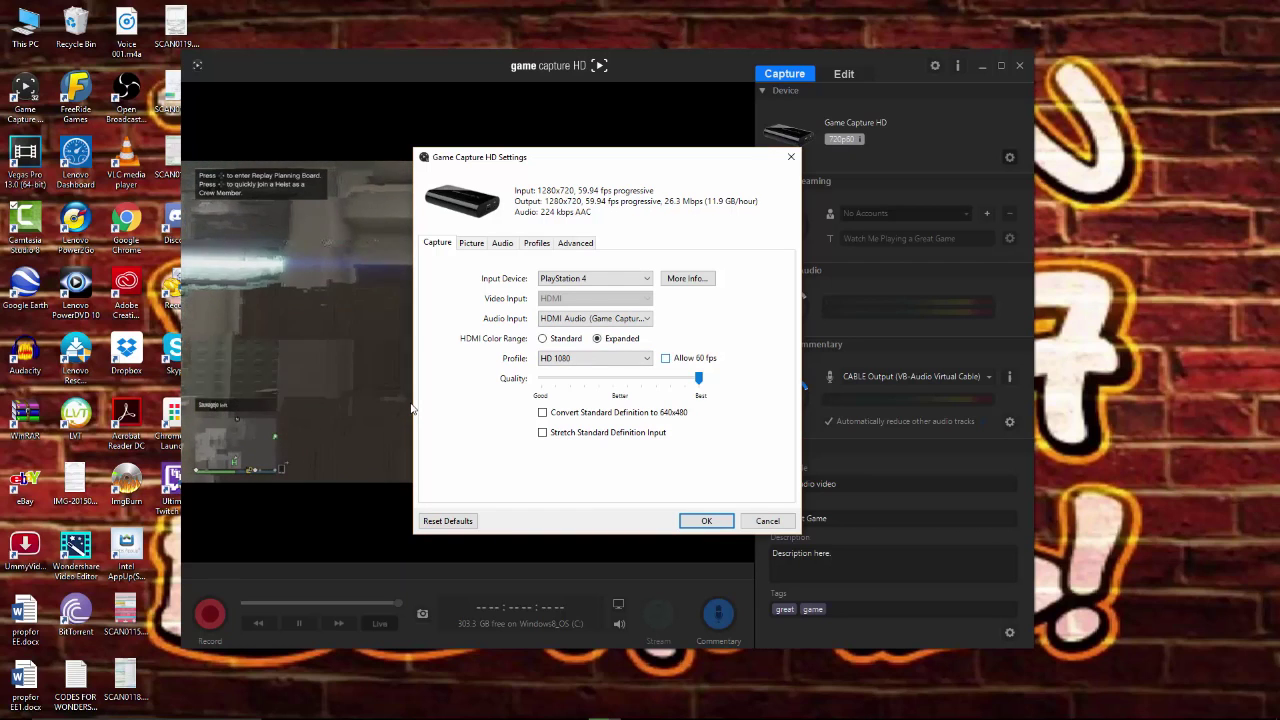
key("shift+Tab")
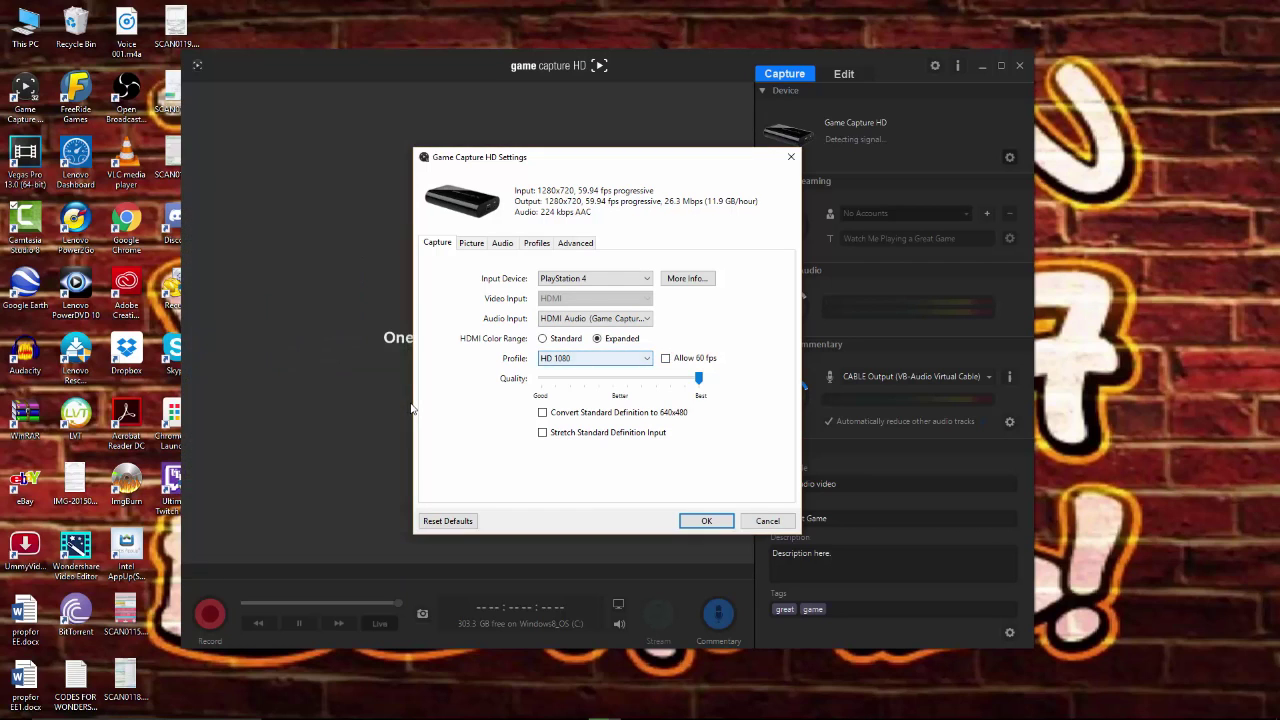
key("Tab")
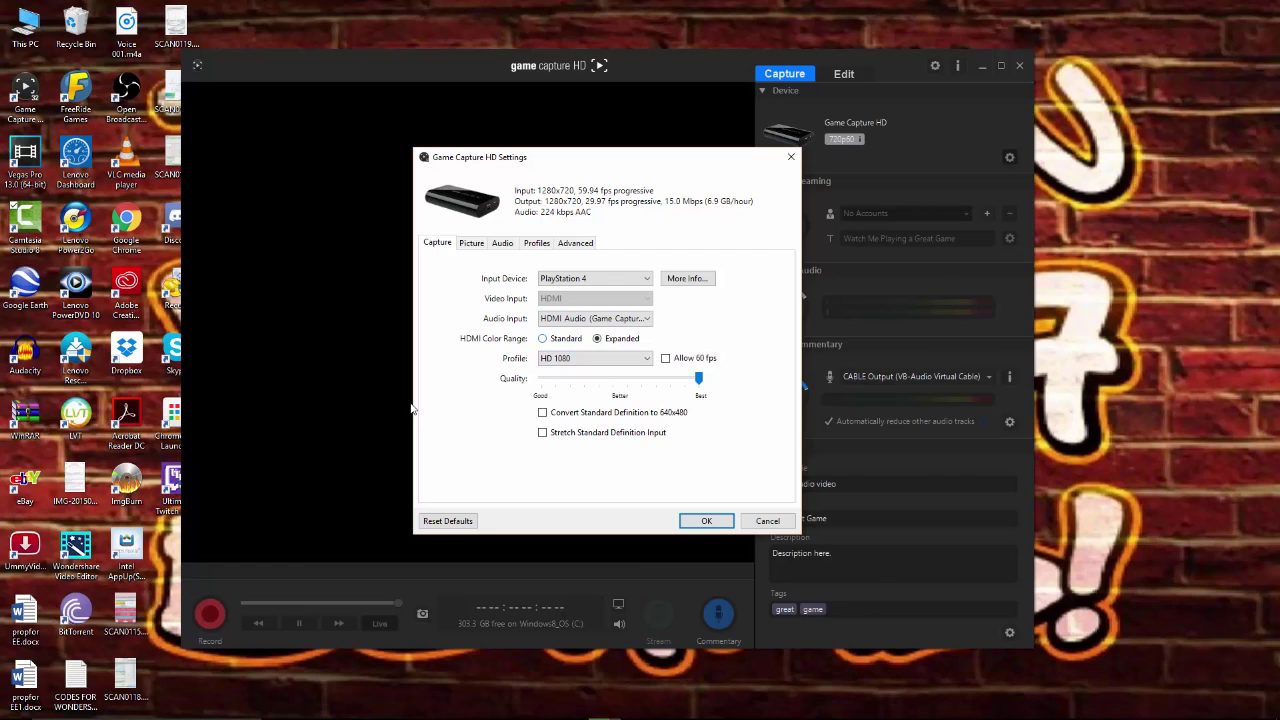
key("Left")
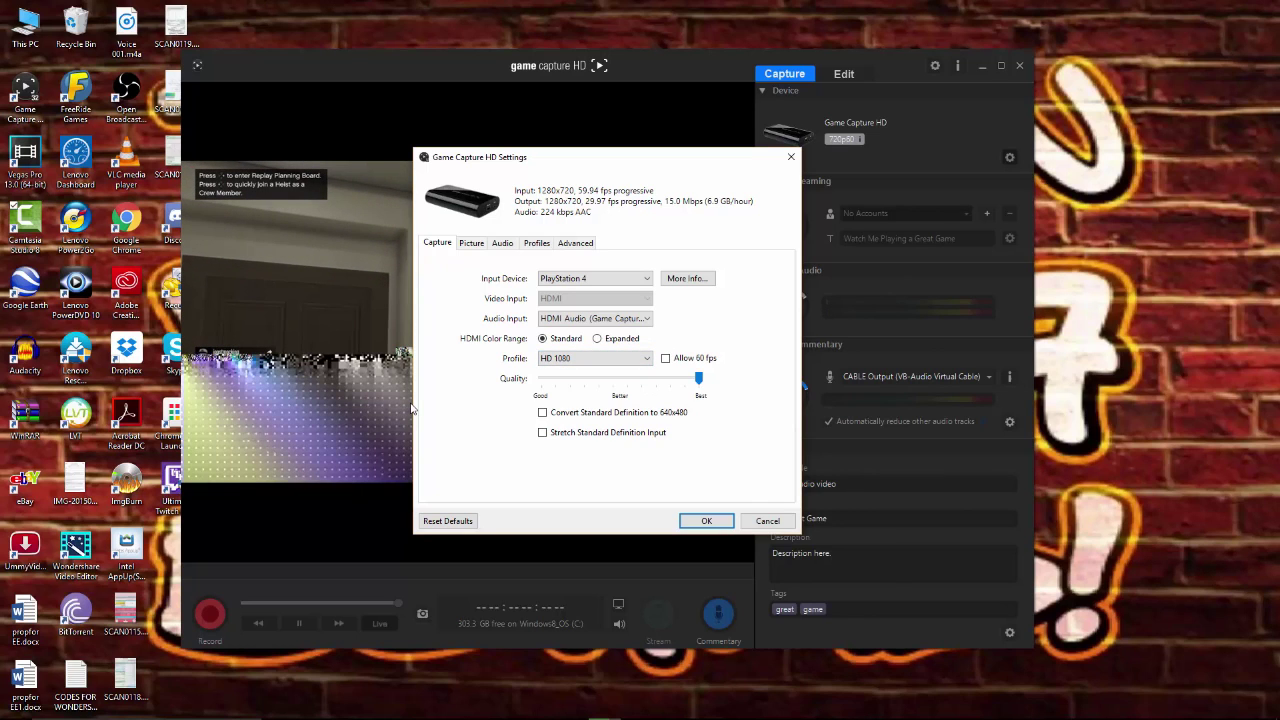
Set the capture profile to Standard and close the device settings
left_click(595, 358)
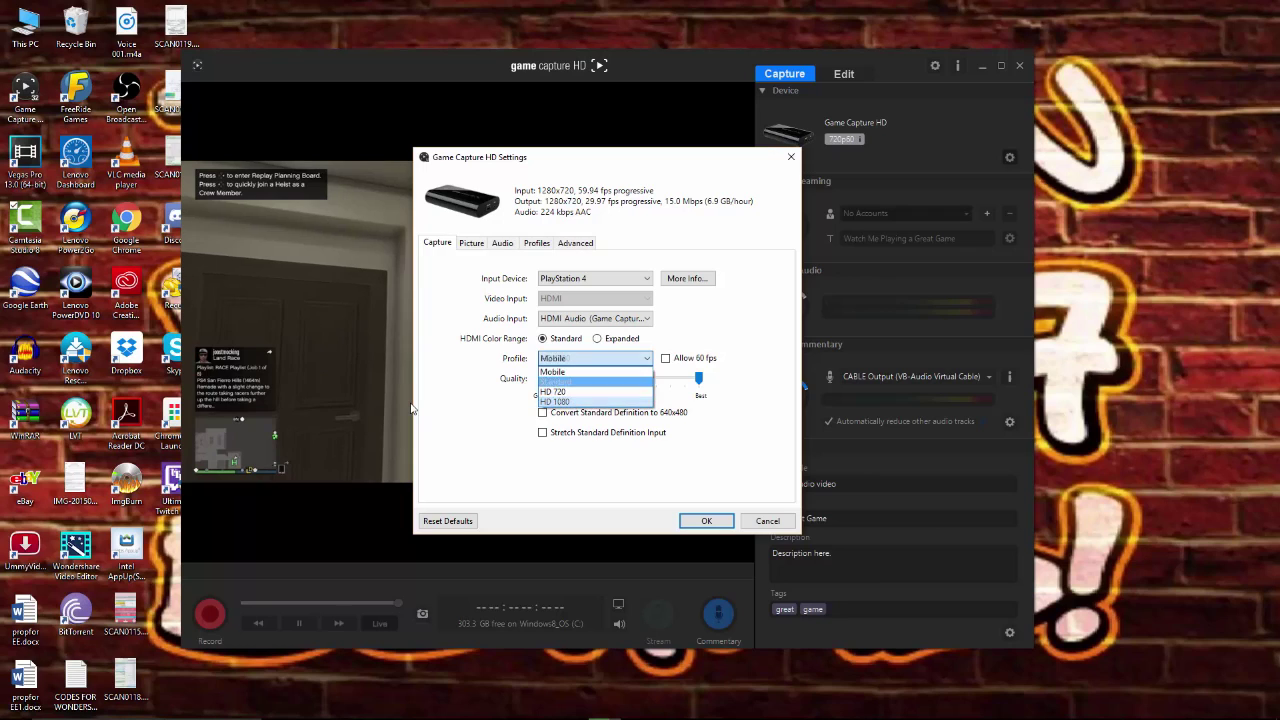
key("Up")
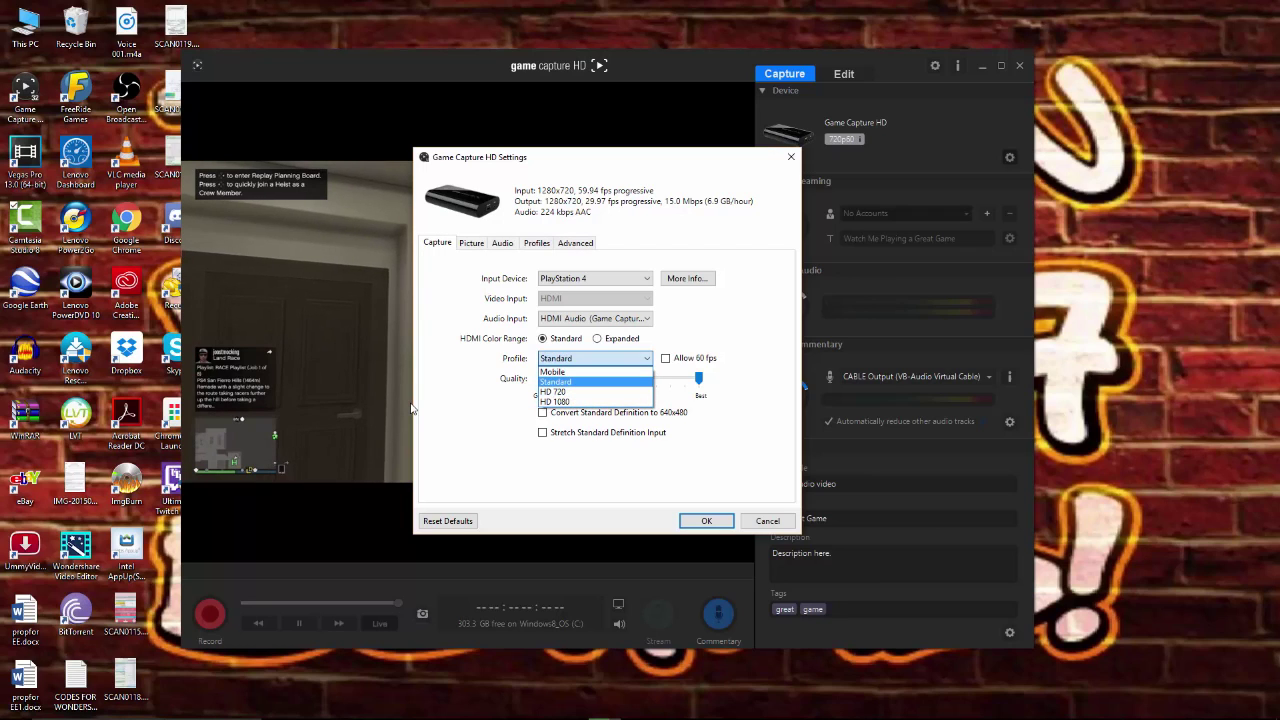
key("Return")
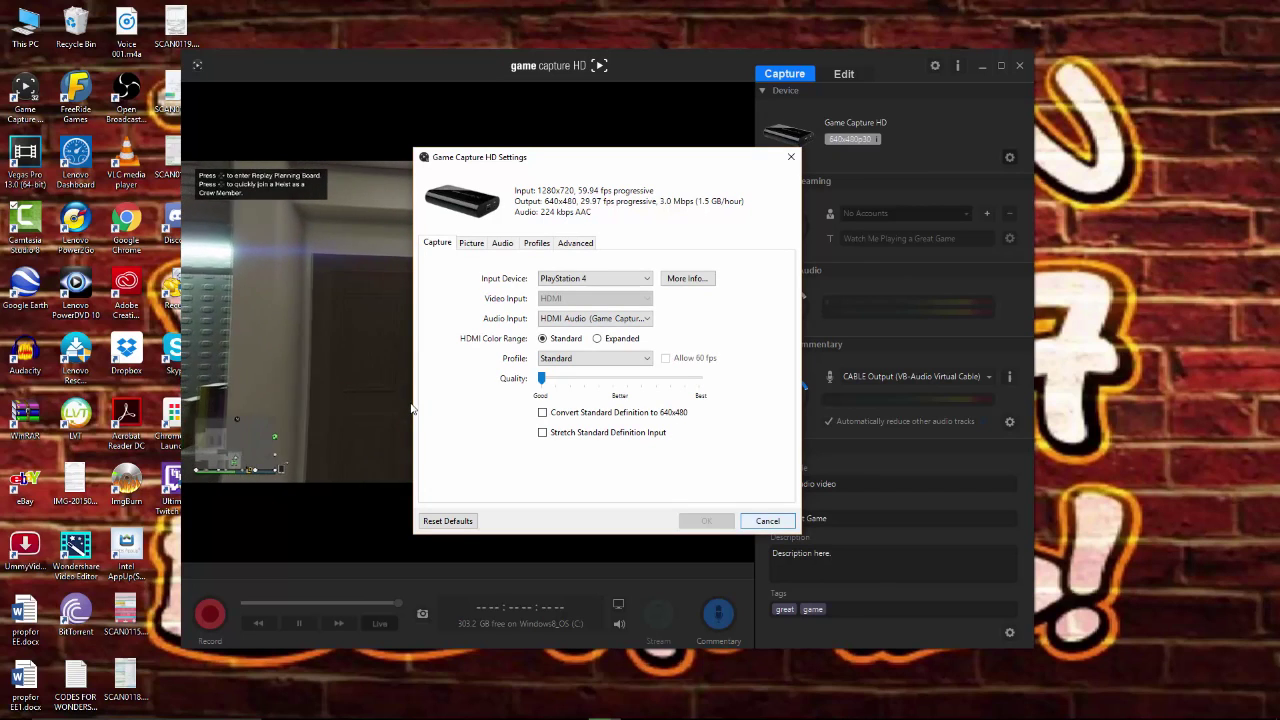
key("Escape")
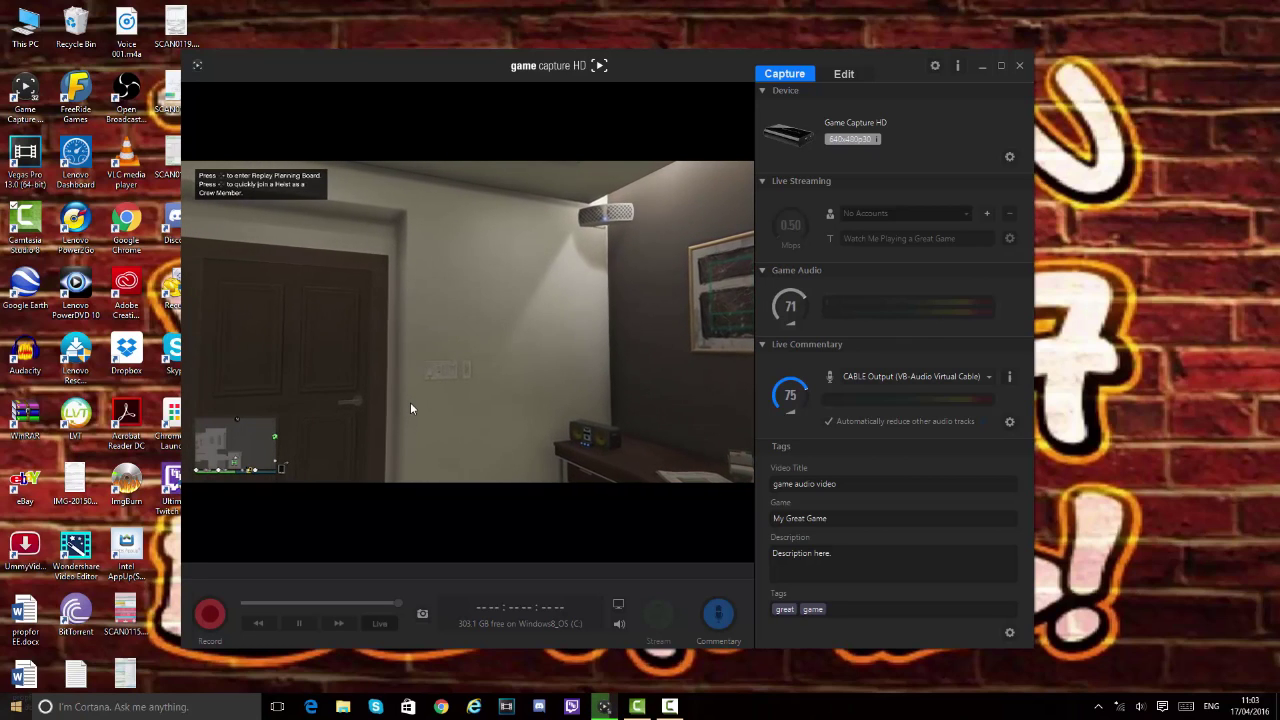
Open the Windows Task Manager to reach the detailed list of running processes
key("super+x")
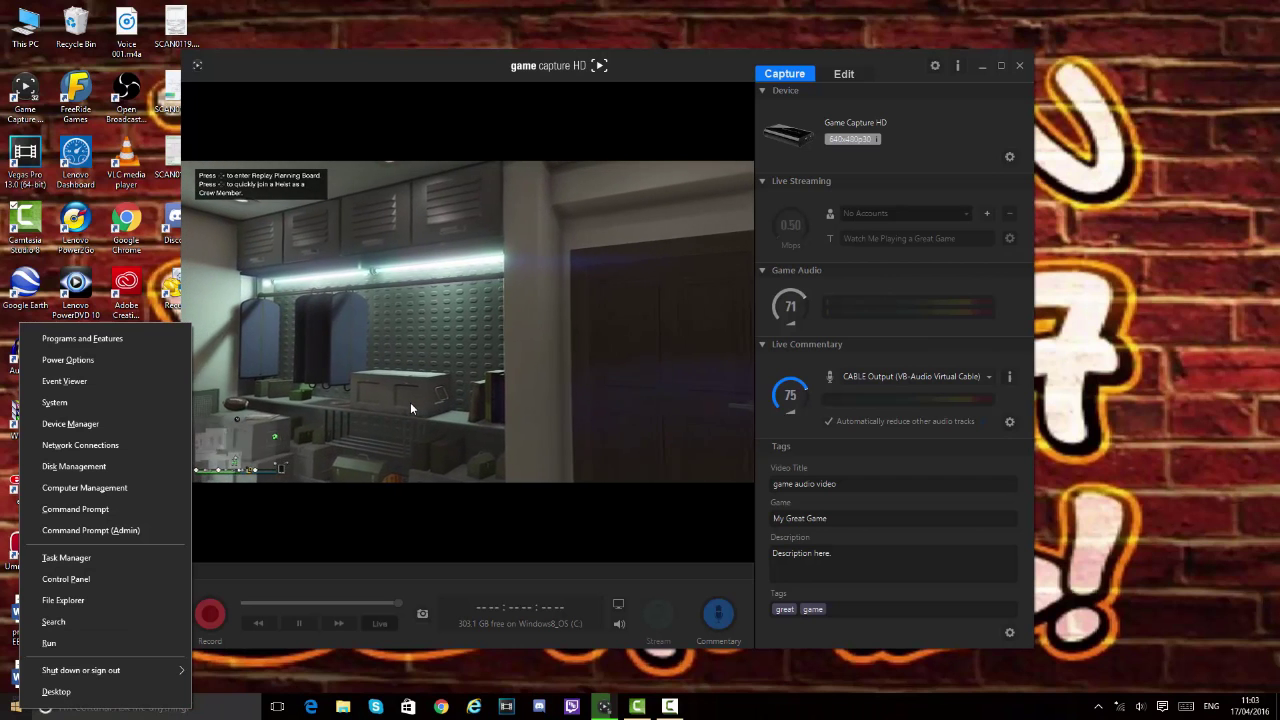
key("Up")
key("Up")
key("Up")
key("Up")
key("Up")
key("Up")
key("Up")
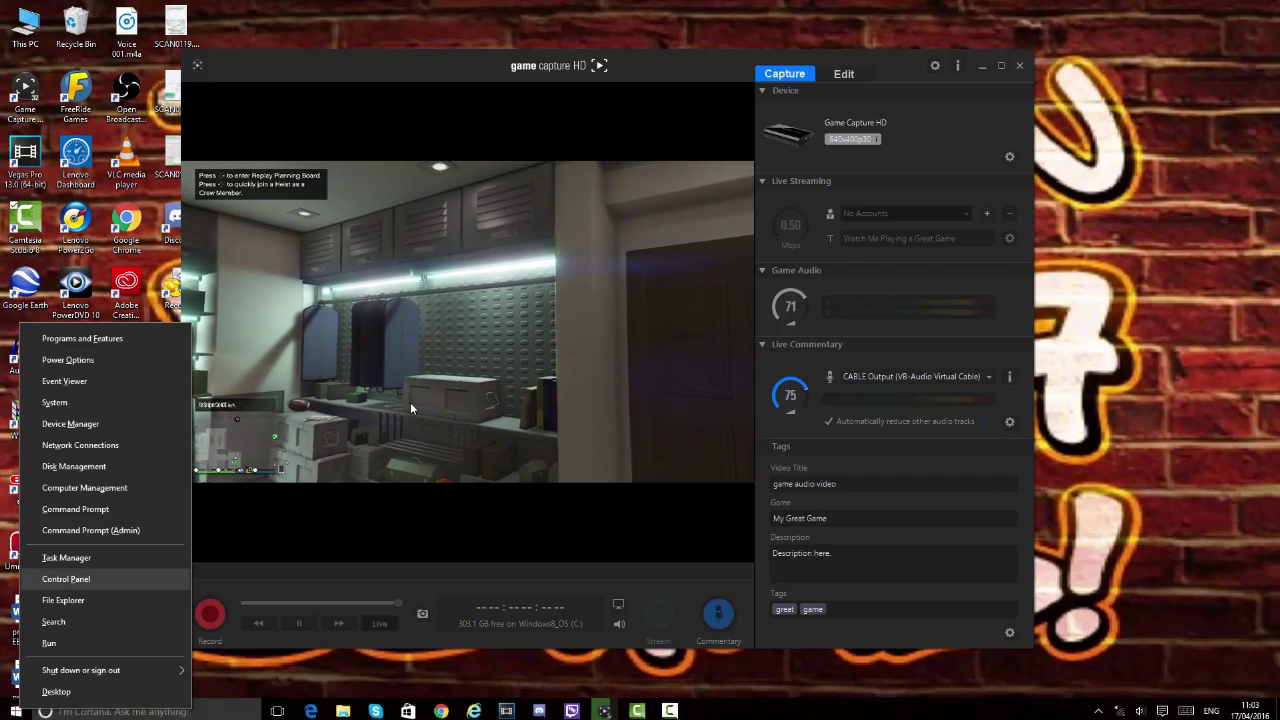
key("Return")
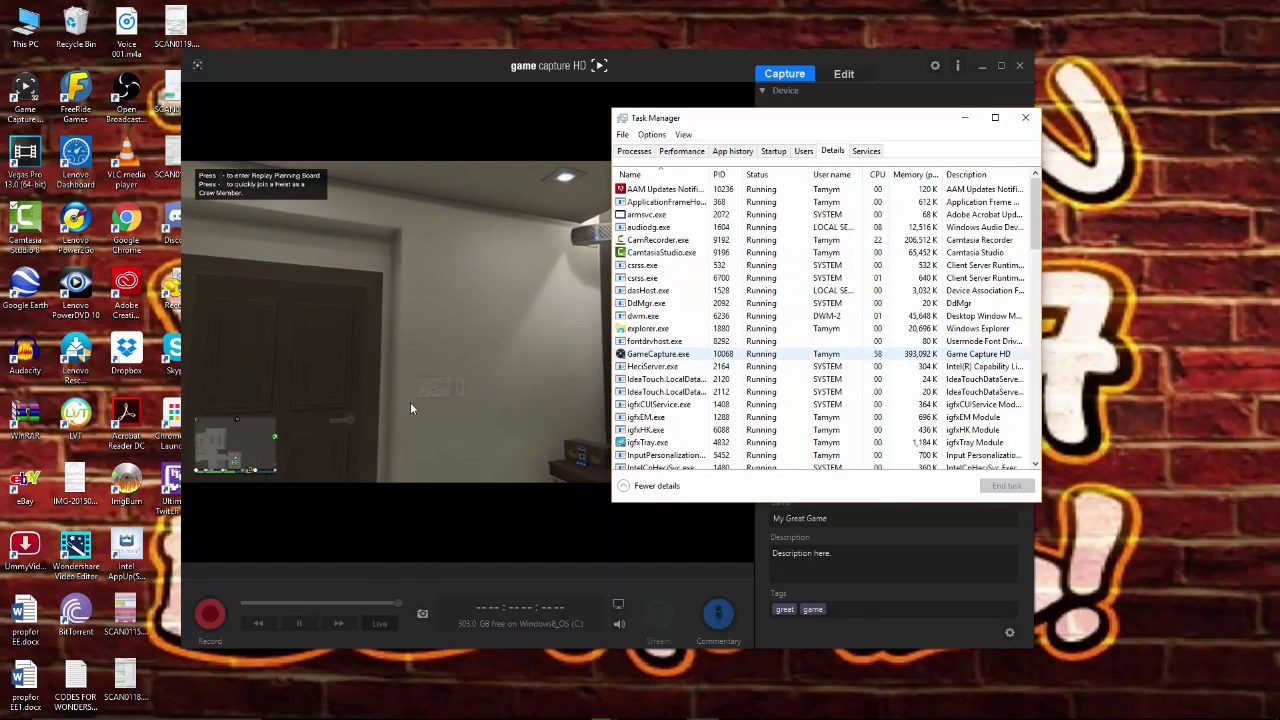
Raise the priority of the GameCapture.exe process and accept the change
right_click(657, 354)
key("Down")
key("Down")
key("Right")
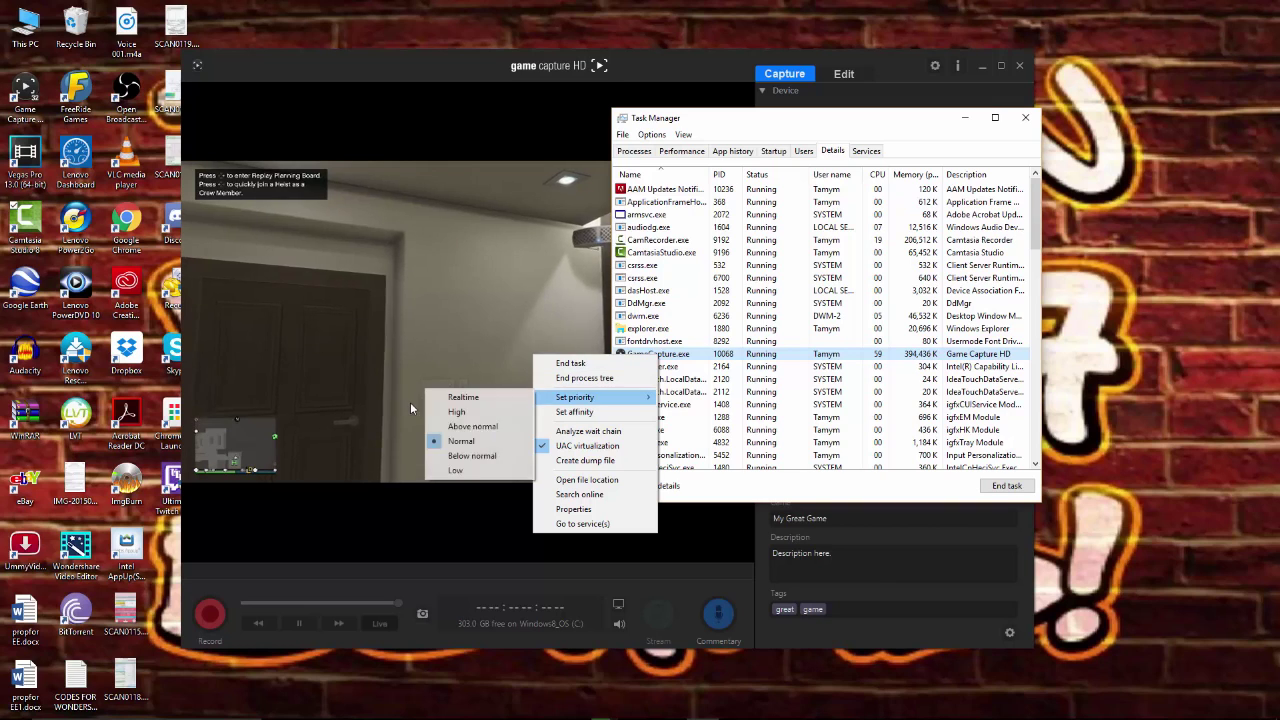
key("Down")
key("Down")
key("Return")
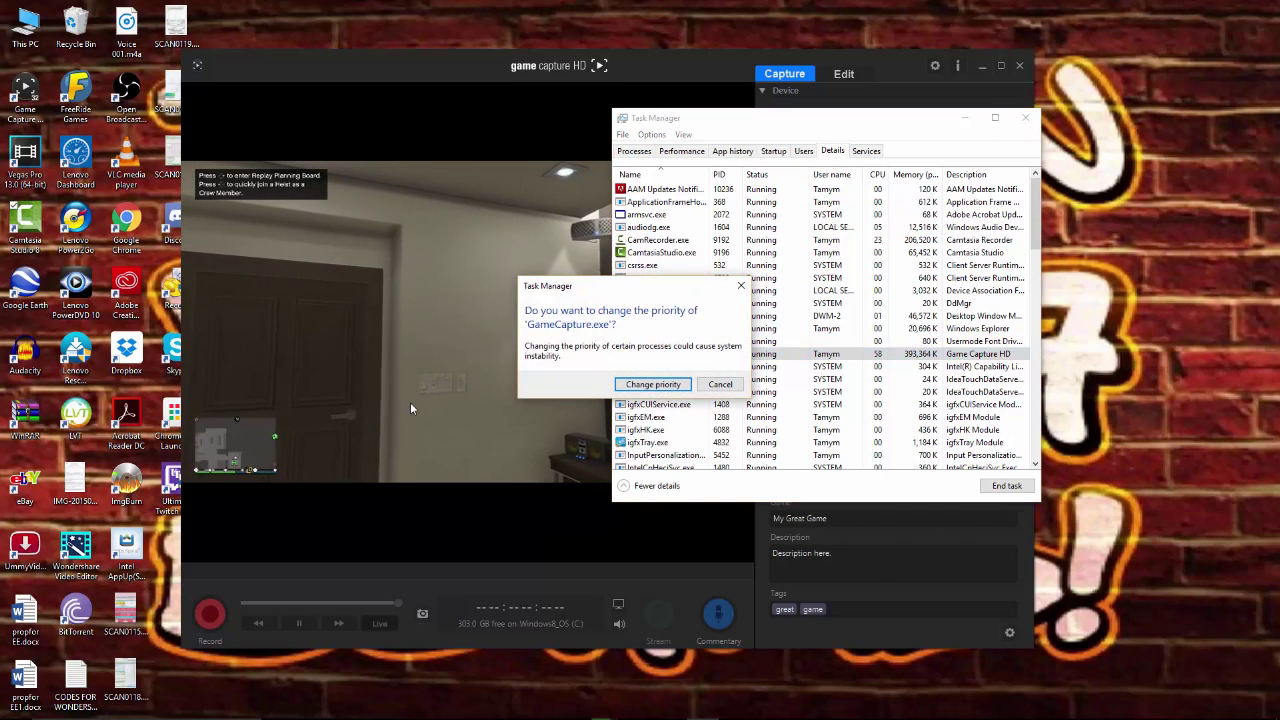
key("Return")
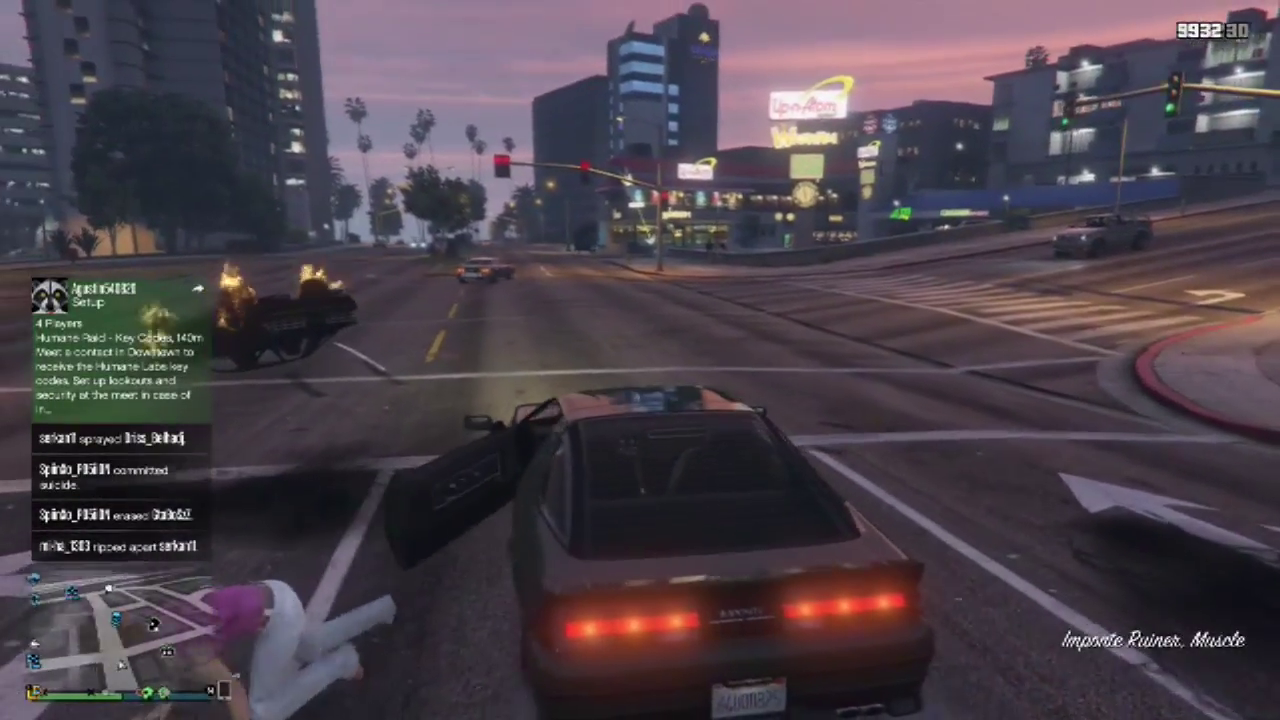
key("w")
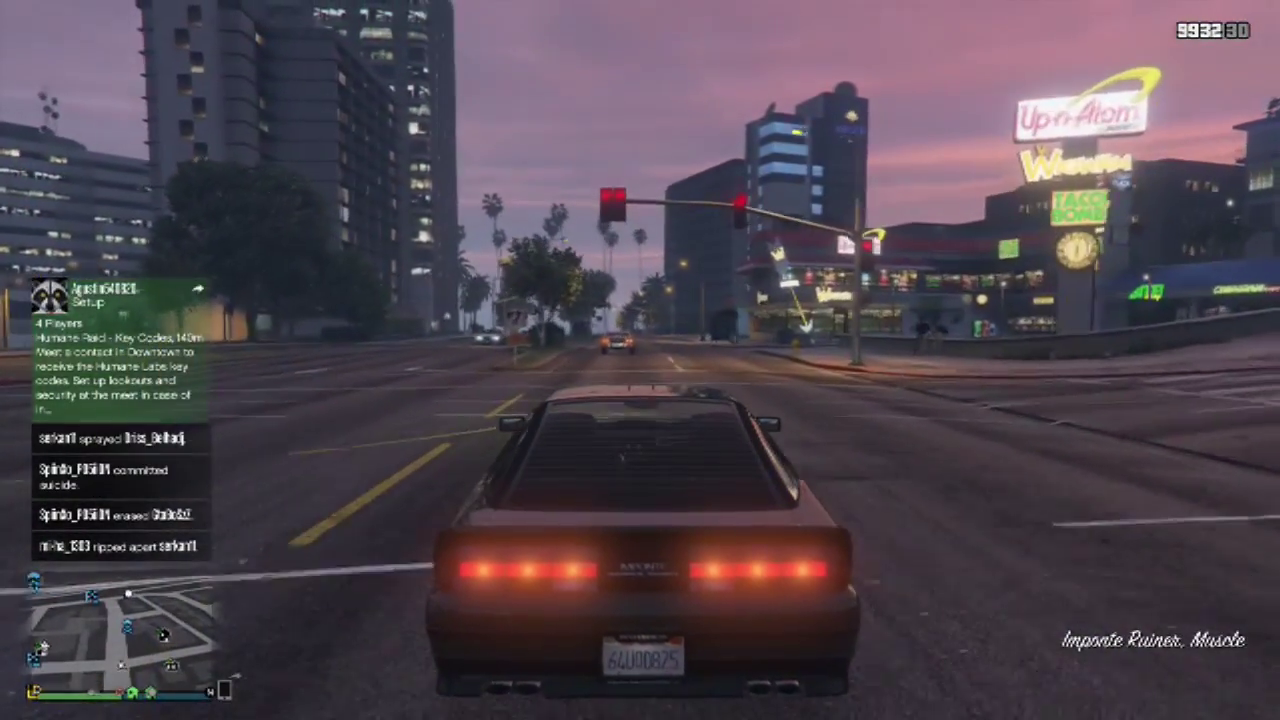
key("w")
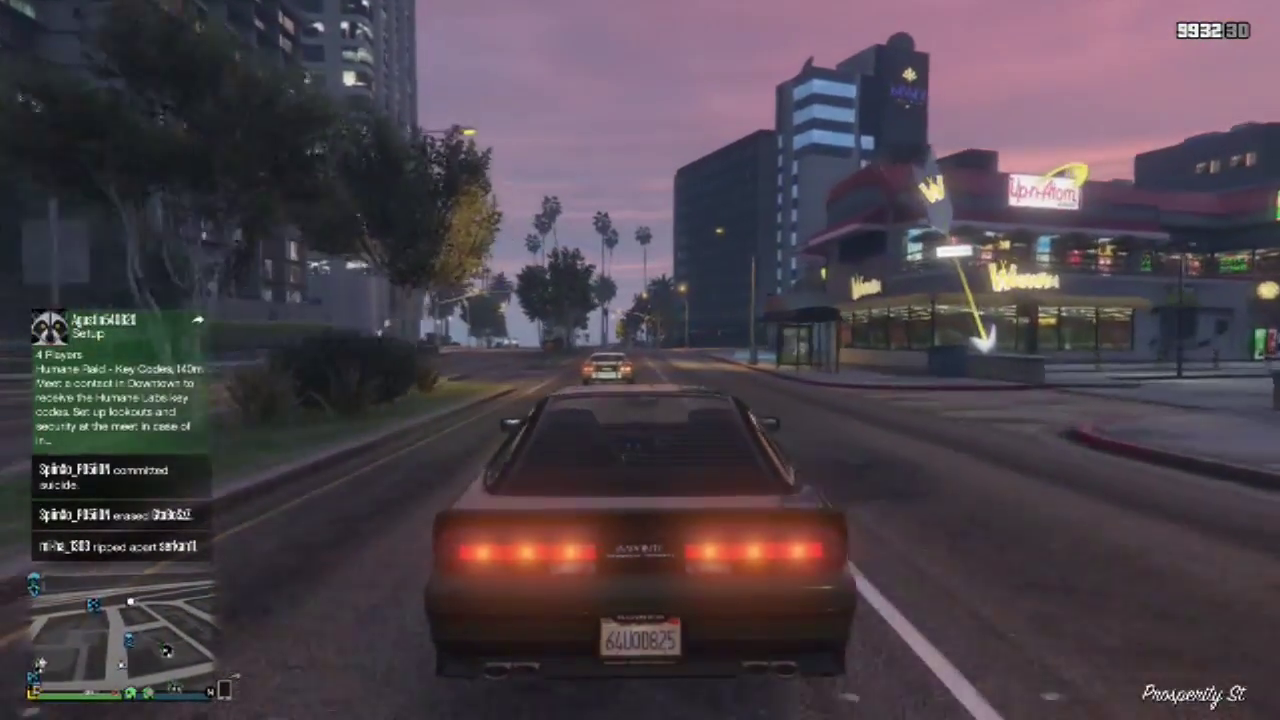
key("w")
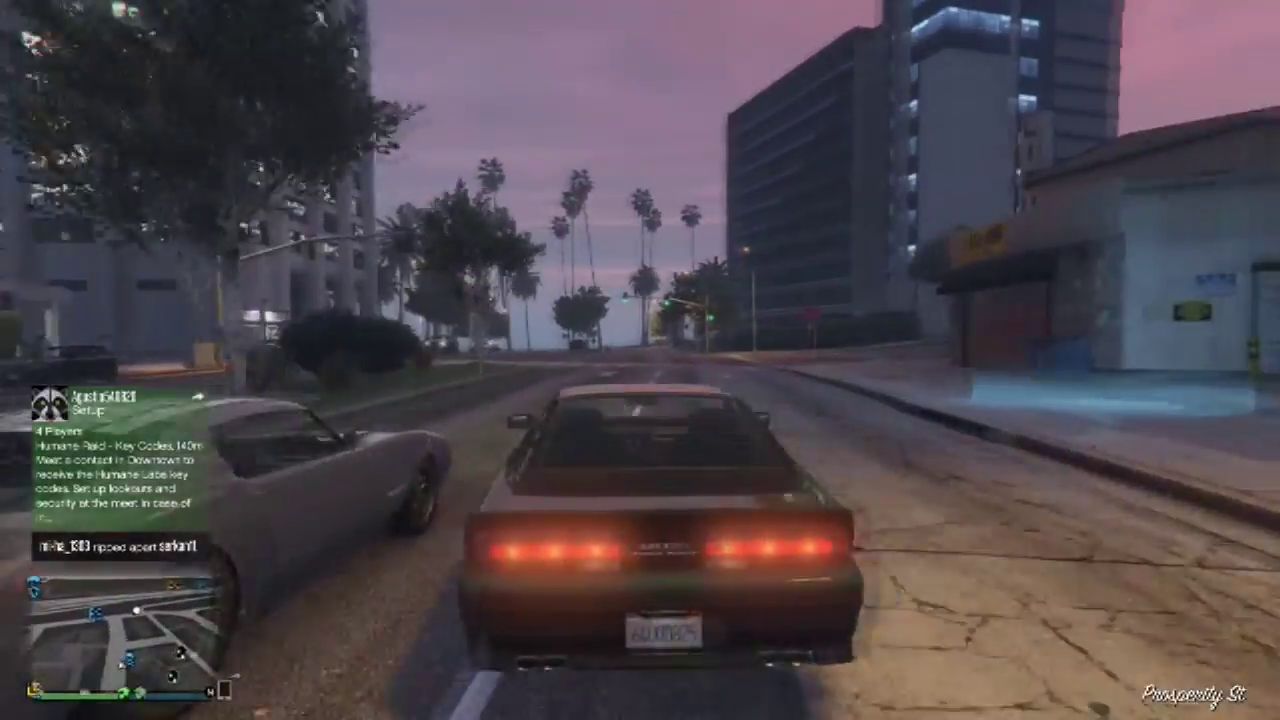
key("w")
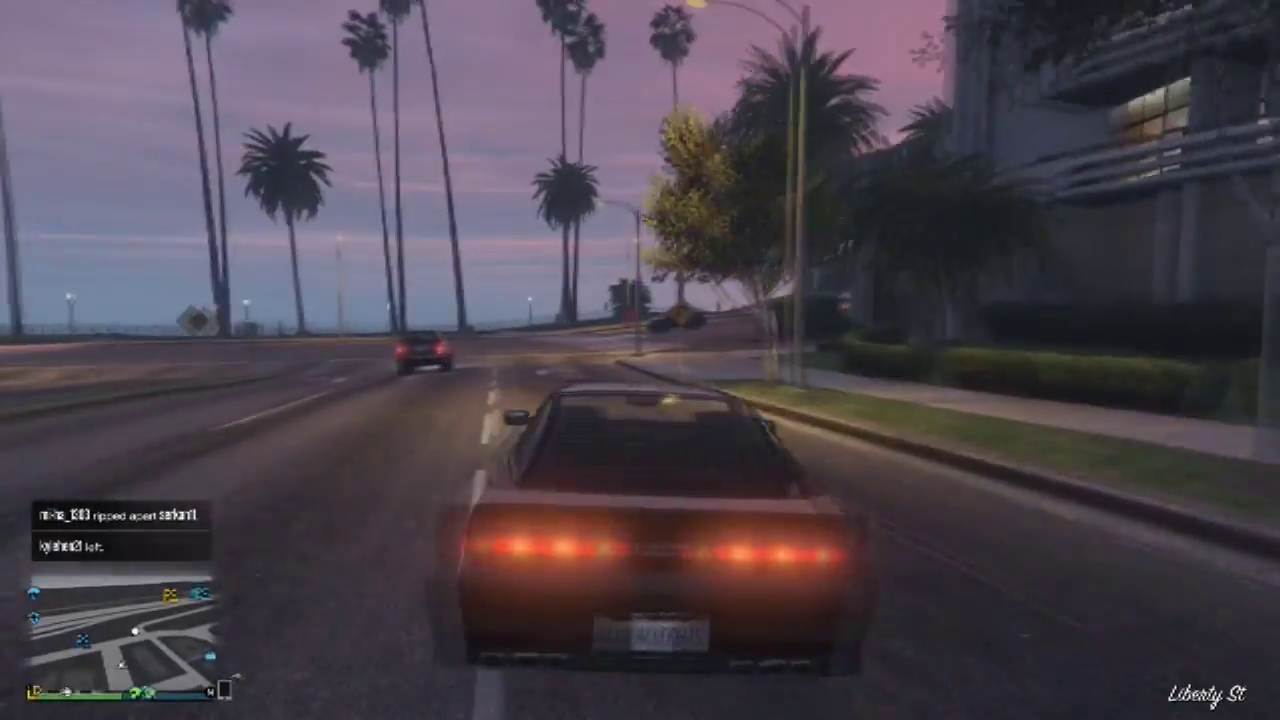
key("a")
key("w")
key("a")
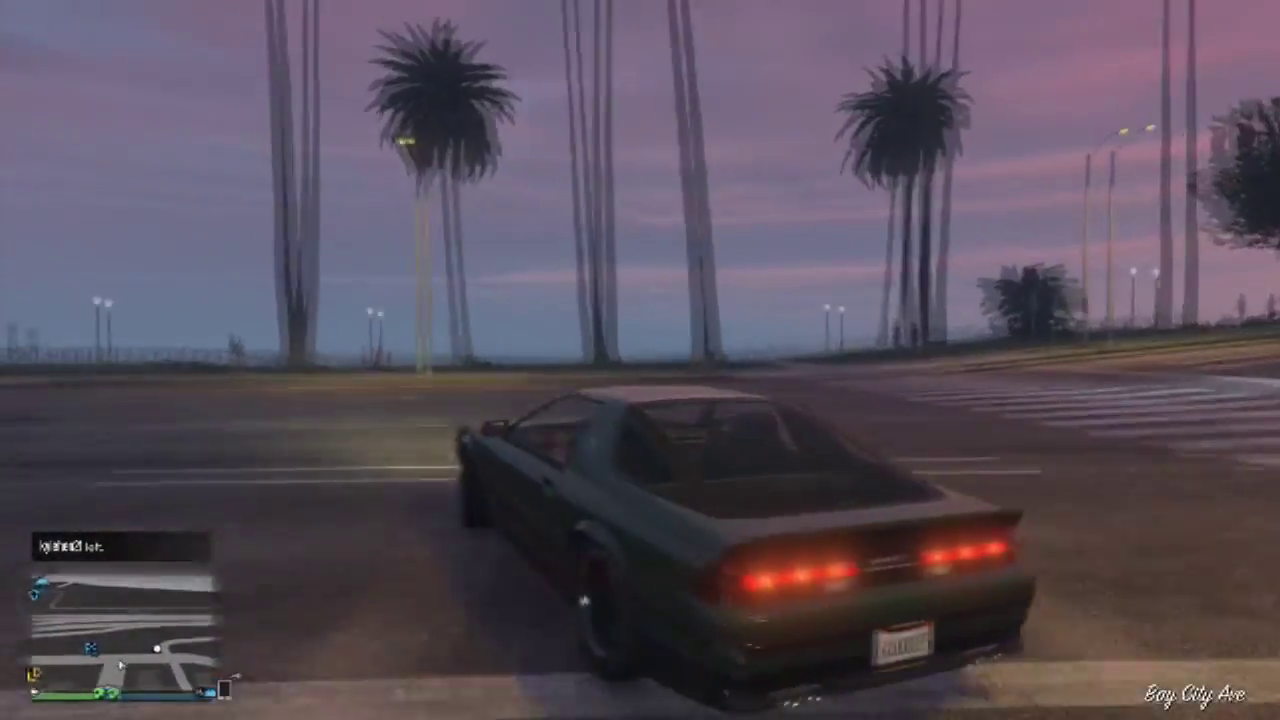